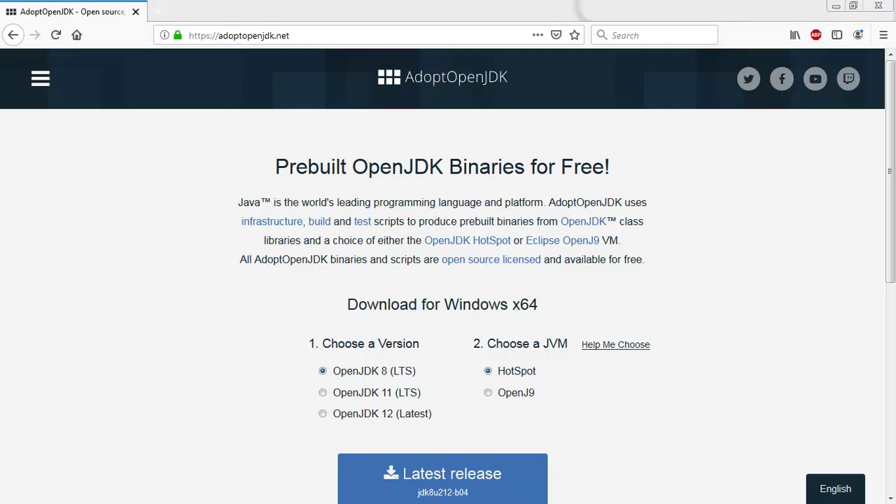
# Step: Pick OpenJDK 12 (Latest) with the OpenJ9 JVM so release jdk-12.0.1+12_openj9-0.14.1 is offered
pyautogui.click(310, 35)
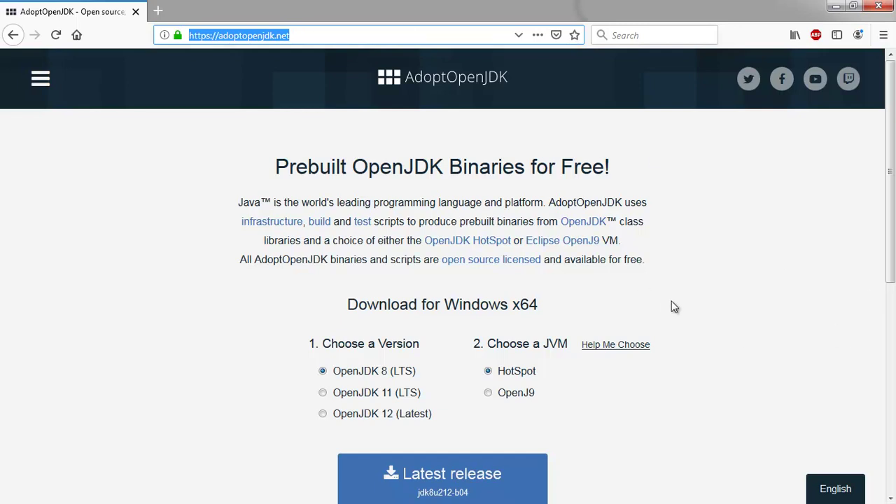
pyautogui.scroll(-4, 672, 307)
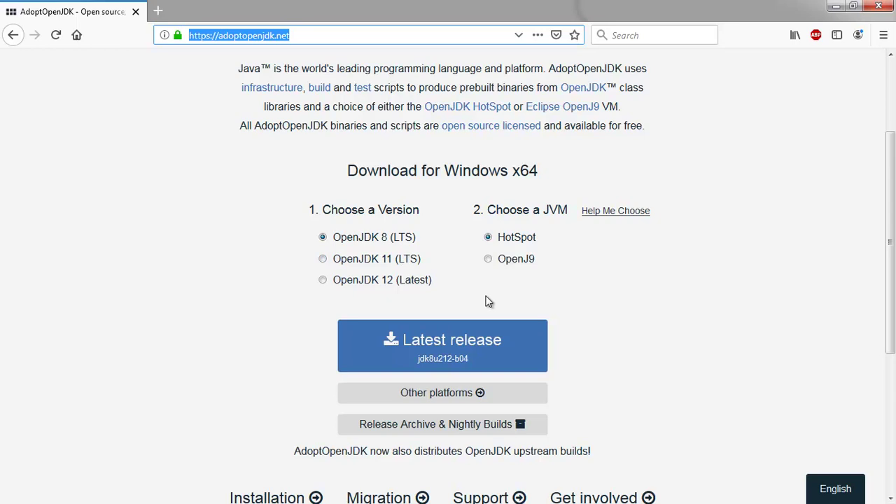
pyautogui.click(322, 281)
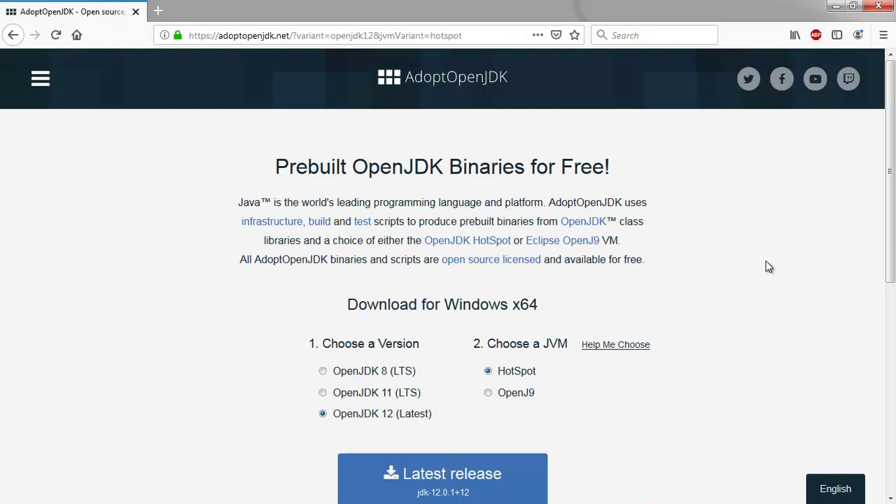
pyautogui.scroll(-3, 761, 264)
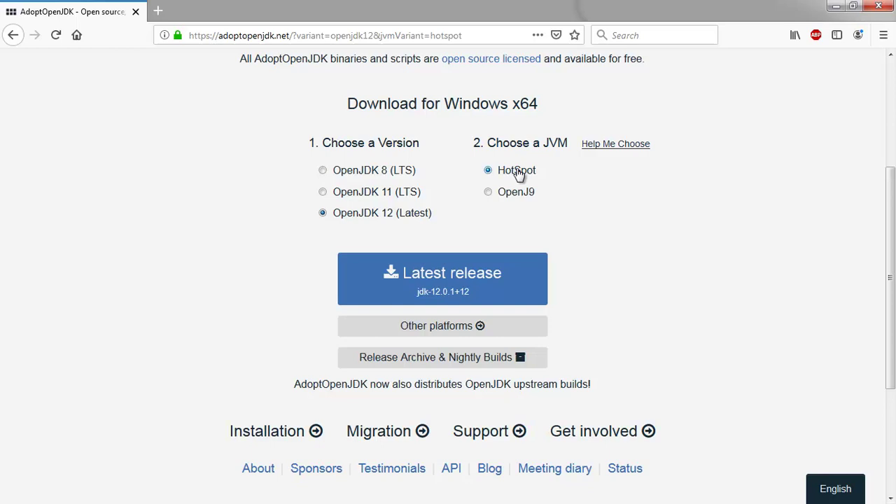
pyautogui.click(488, 191)
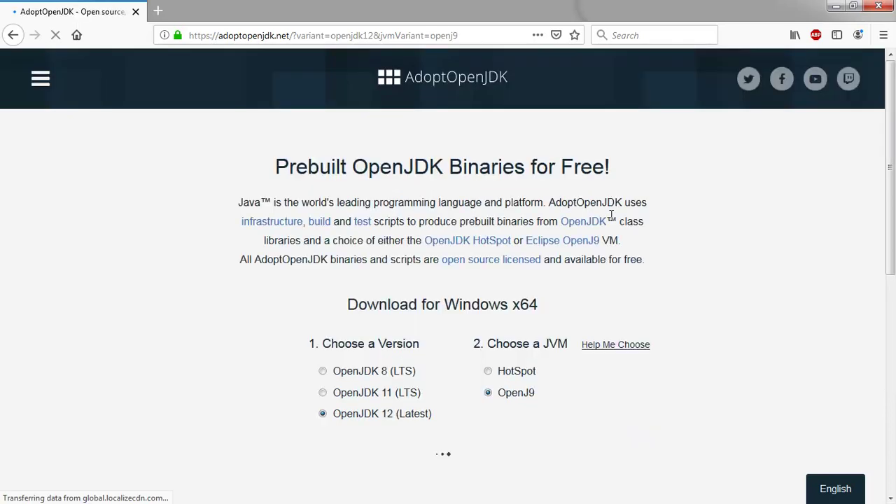
pyautogui.scroll(-4, 629, 217)
pyautogui.scroll(-2, 628, 217)
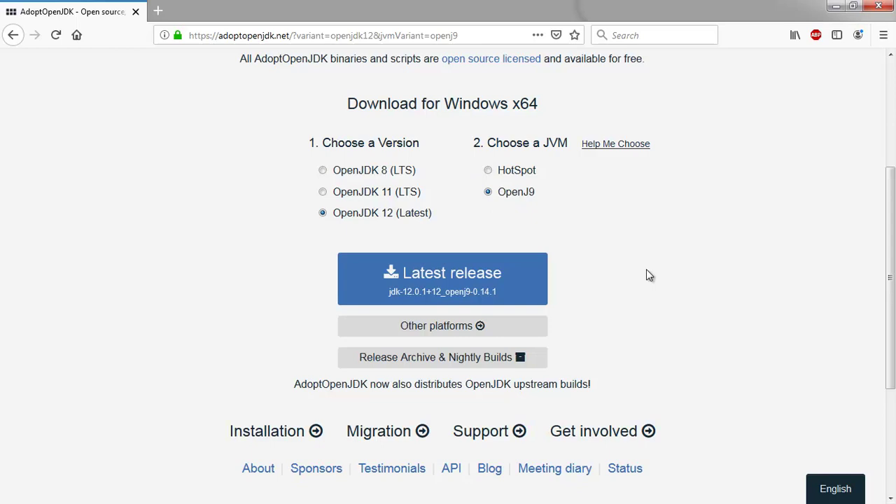
# Step: Save the 173 MB OpenJDK12U x64 Windows OpenJ9 .msi and open its Downloads folder
pyautogui.click(448, 278)
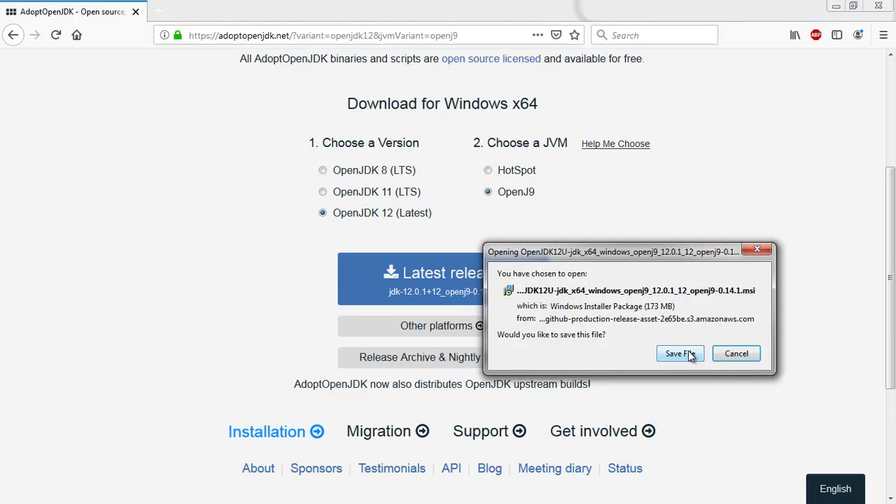
pyautogui.click(689, 354)
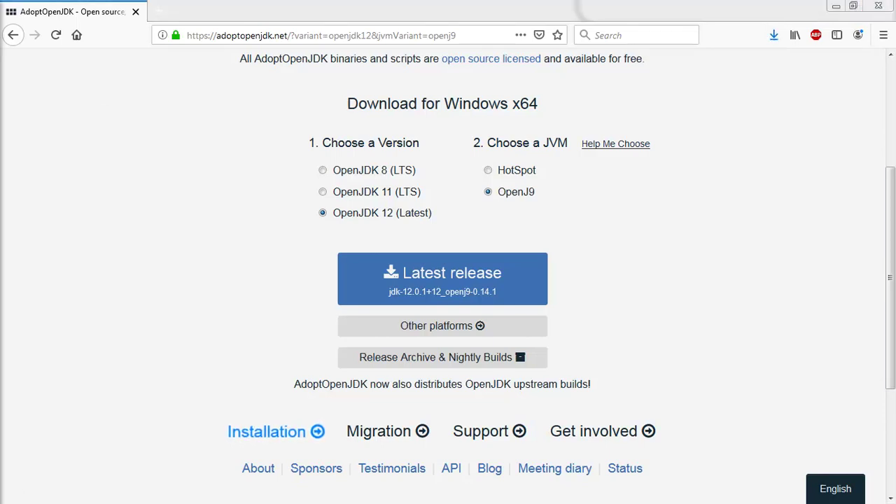
pyautogui.click(772, 40)
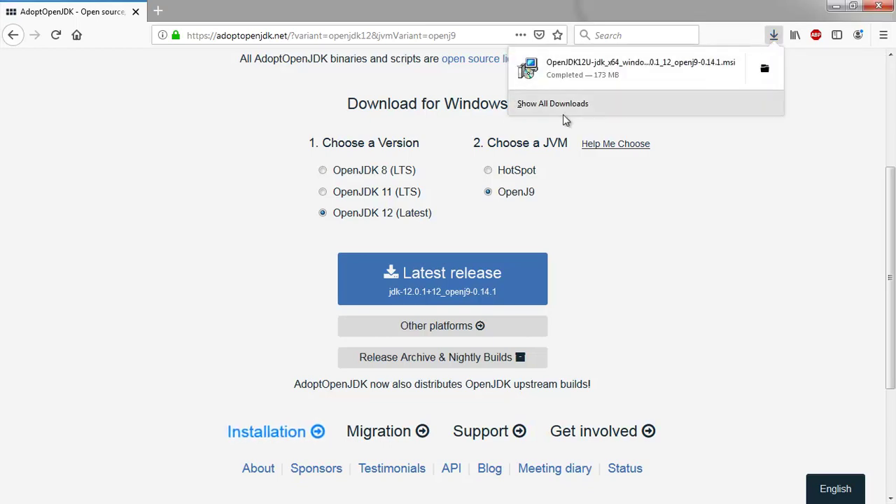
pyautogui.click(765, 72)
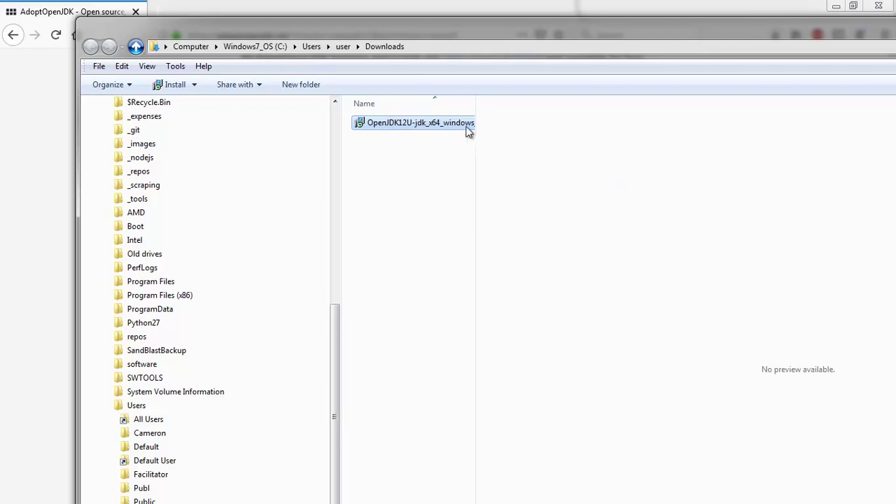
# Step: Widen the Explorer file list and Name column to show the installer's date, type and 177,320 KB size
pyautogui.moveTo(476, 146); pyautogui.dragTo(620, 143)
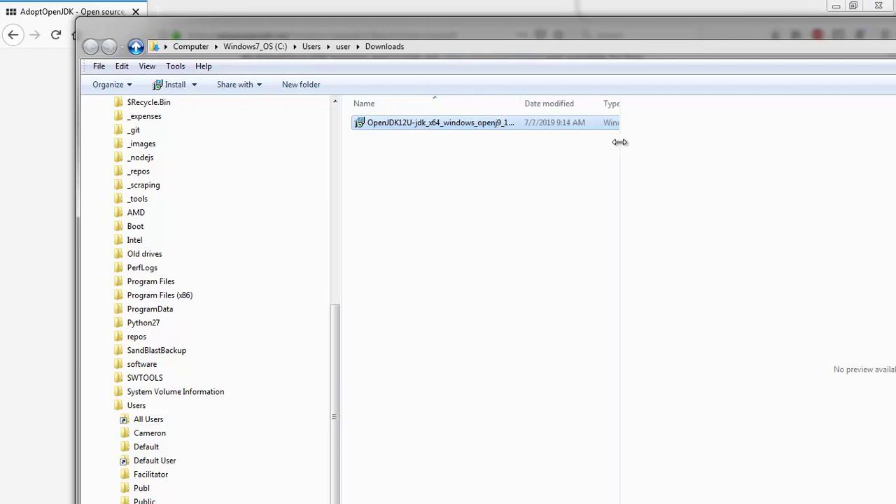
pyautogui.moveTo(522, 104); pyautogui.dragTo(441, 104)
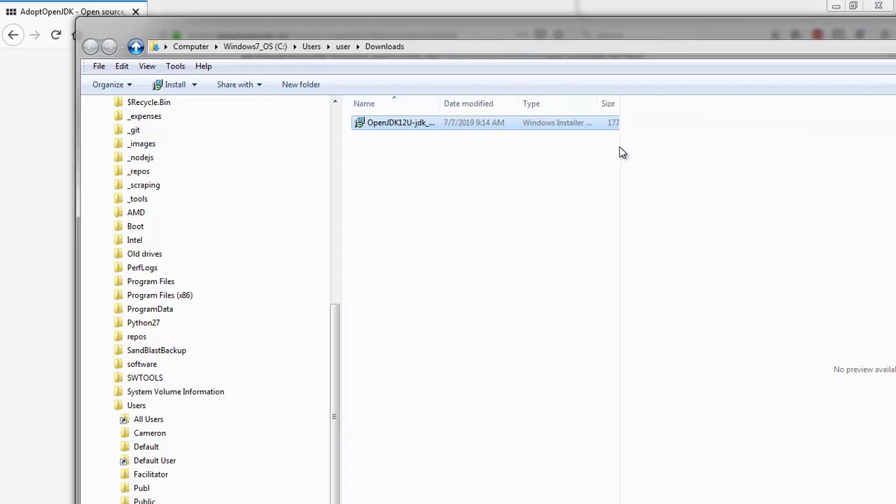
pyautogui.moveTo(622, 155); pyautogui.dragTo(690, 144)
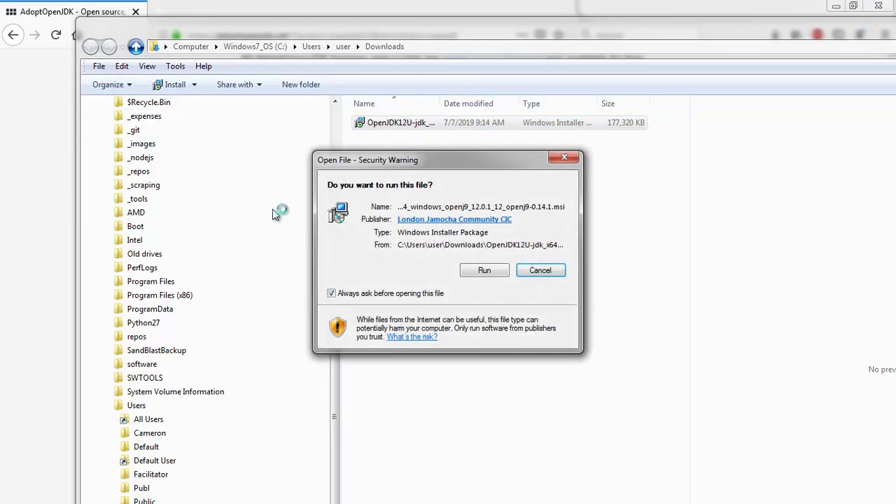
# Step: Run the downloaded installer, pass its welcome page and accept the GNU GPL license terms
pyautogui.click(483, 269)
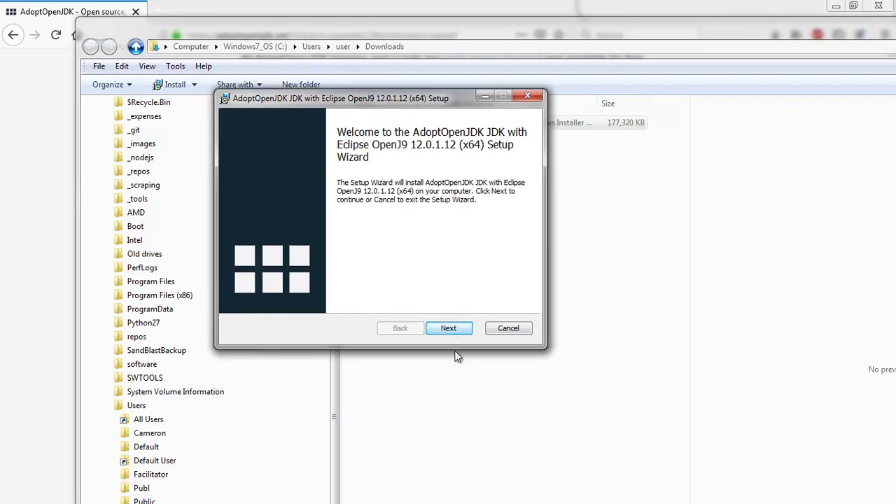
pyautogui.click(448, 328)
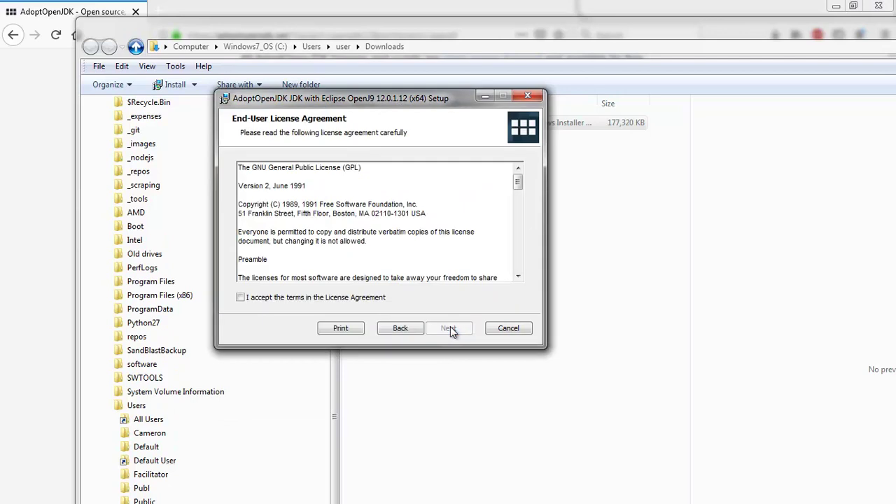
pyautogui.click(241, 297)
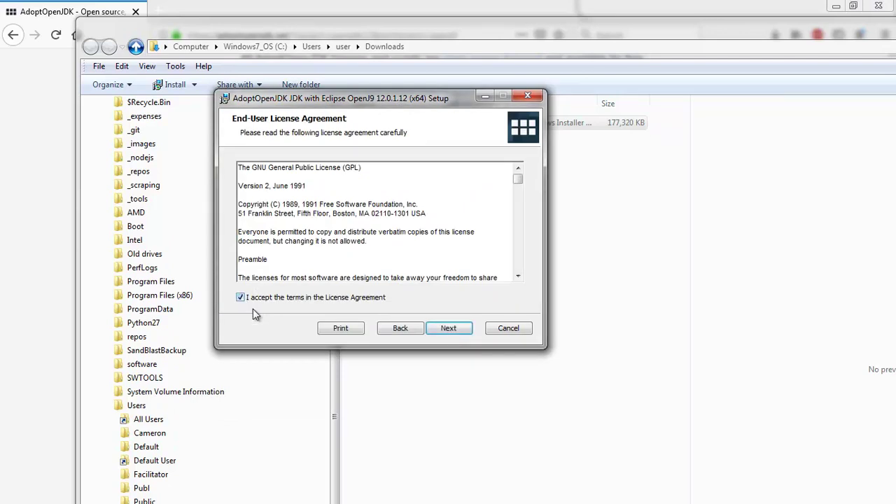
# Step: Set the JAVA_HOME variable feature to 'Will be installed on local hard drive', giving 3 of 4 subfeatures
pyautogui.click(450, 329)
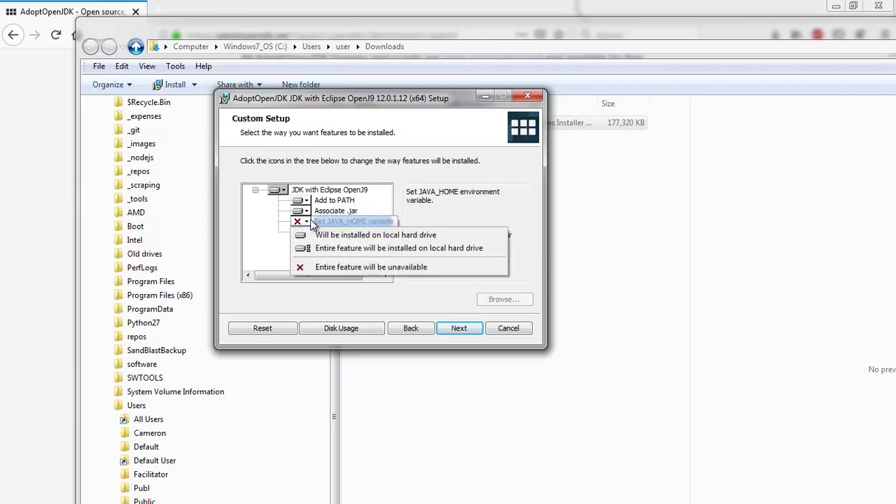
pyautogui.click(307, 221)
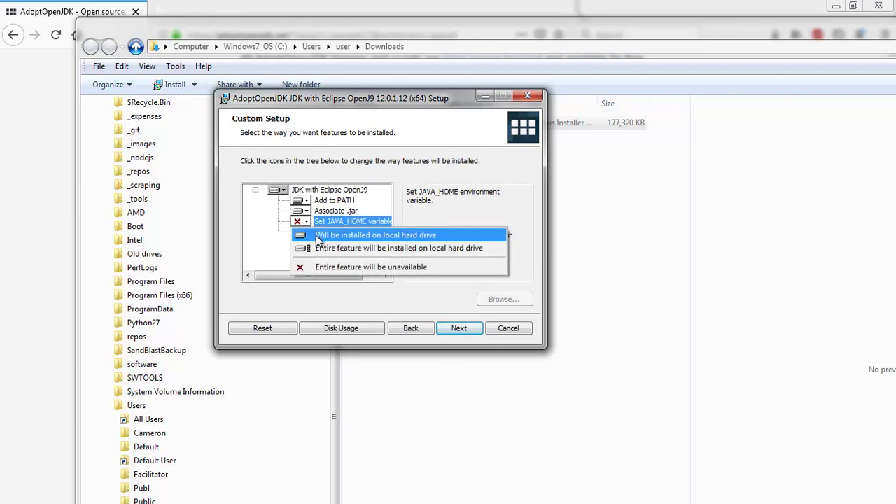
pyautogui.click(316, 236)
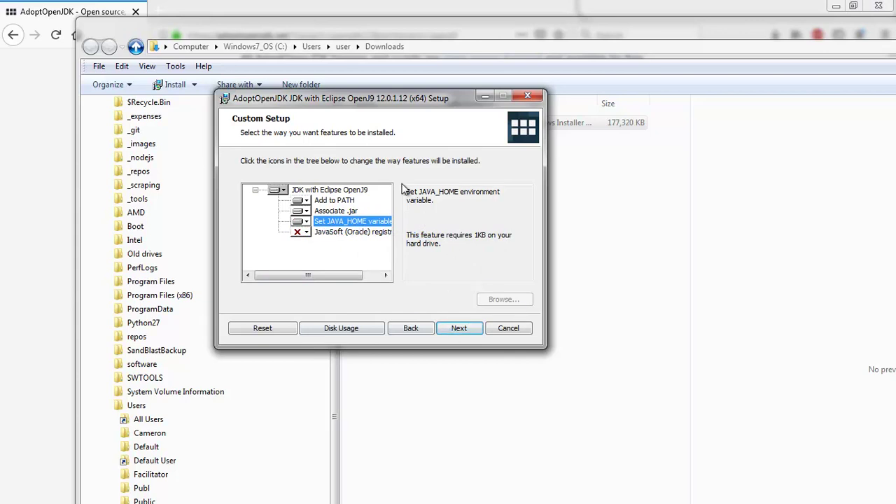
pyautogui.click(324, 190)
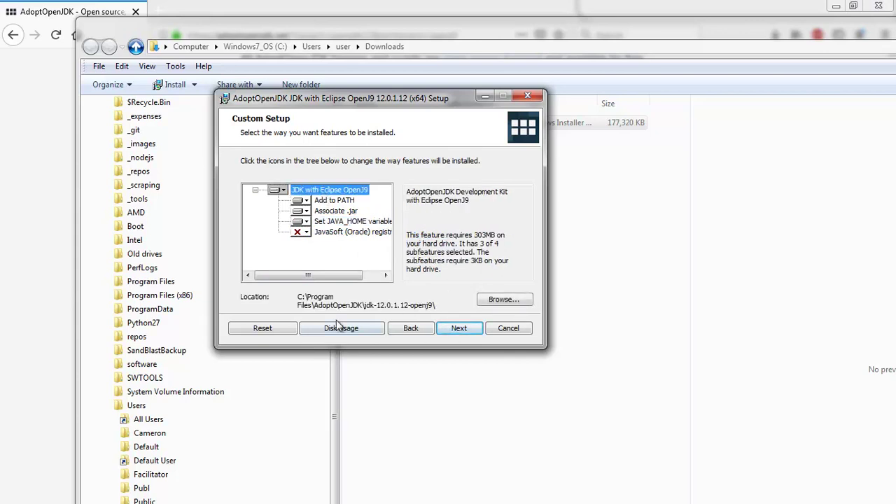
pyautogui.click(499, 303)
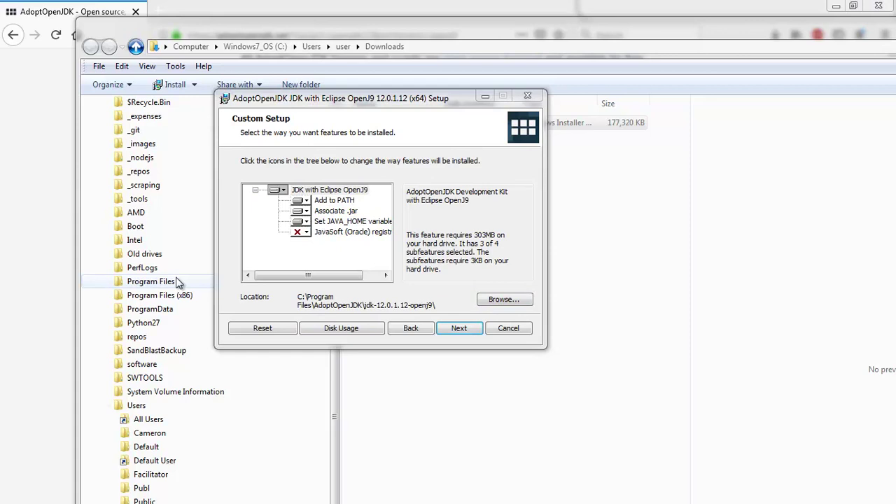
# Step: Replace the Program Files\AdoptOpenJDK install path with C:\_jdk12.0\ and confirm it
pyautogui.moveTo(504, 175); pyautogui.dragTo(405, 95)
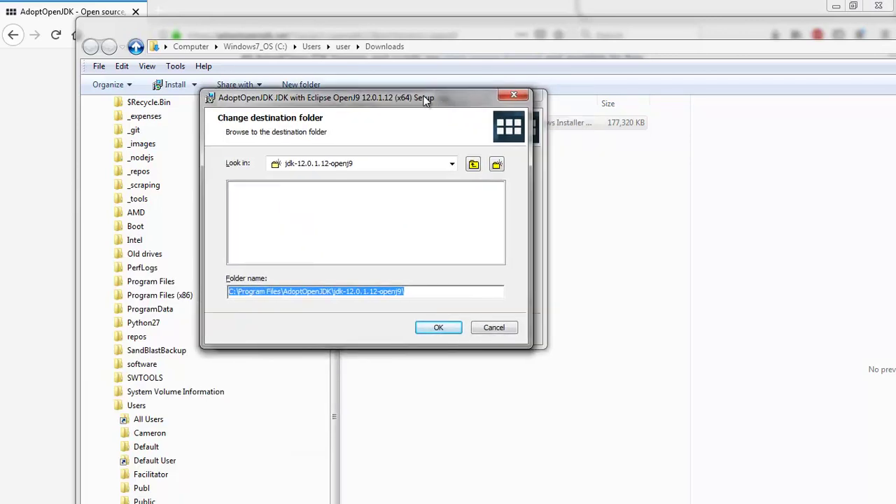
pyautogui.click(242, 291)
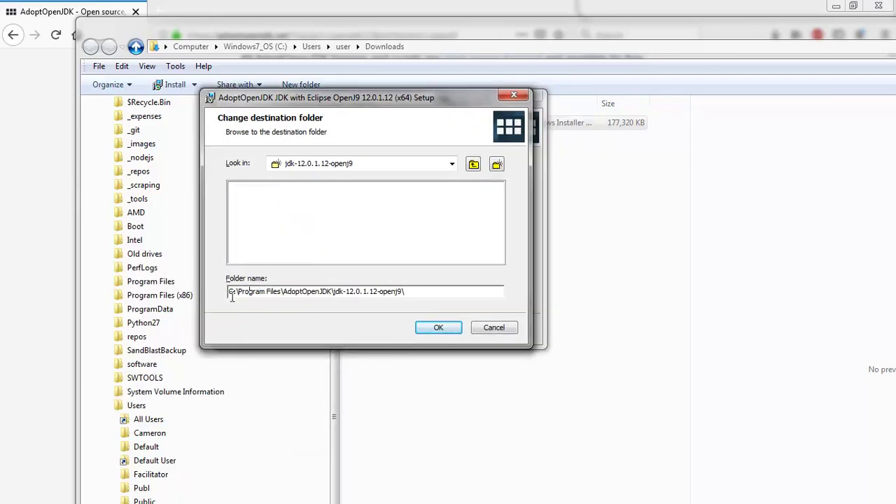
pyautogui.moveTo(237, 292)
pyautogui.mouseDown()
pyautogui.moveTo(254, 294)
pyautogui.moveTo(228, 292)
pyautogui.mouseUp()
pyautogui.click(263, 292)
pyautogui.click(232, 292)
pyautogui.keyDown('shift'); pyautogui.click(442, 290); pyautogui.keyUp('shift')
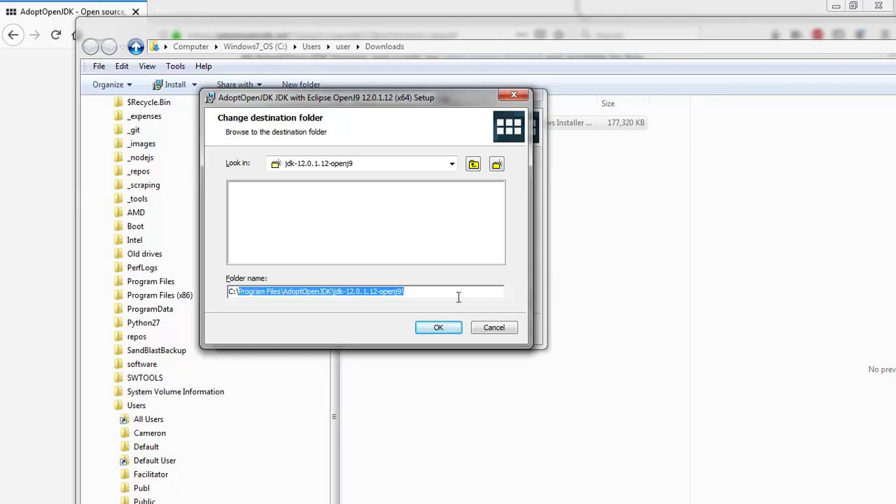
pyautogui.press('BackSpace')
pyautogui.write('_')
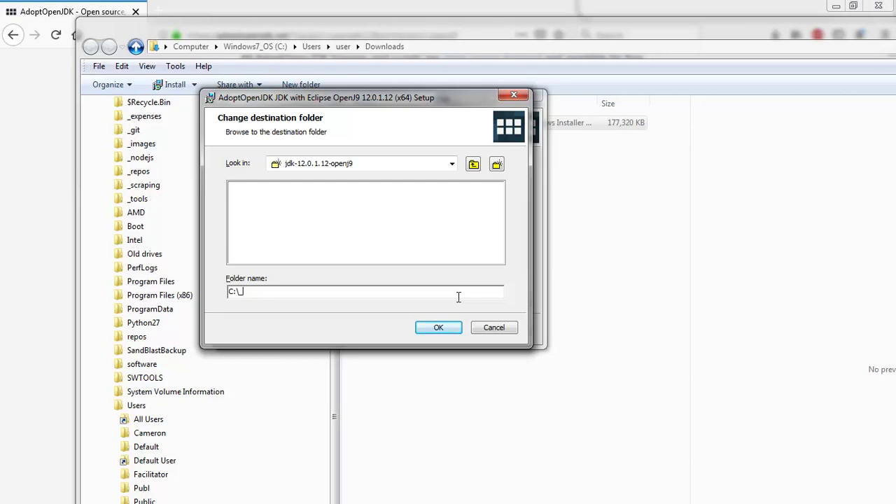
pyautogui.write('jdk12')
pyautogui.write('.0')
pyautogui.click(446, 330)
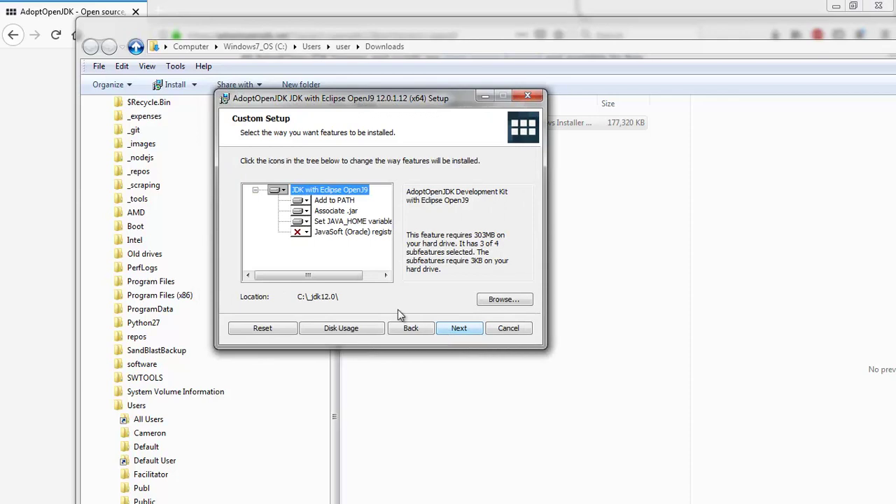
# Step: Install the Eclipse OpenJ9 JDK into C:\_jdk12.0 and close the wizard once it completes
pyautogui.click(459, 328)
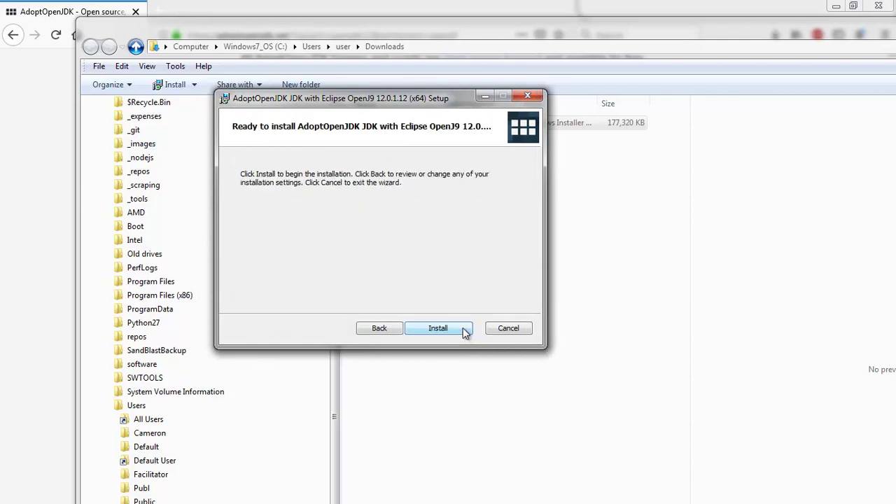
pyautogui.click(445, 330)
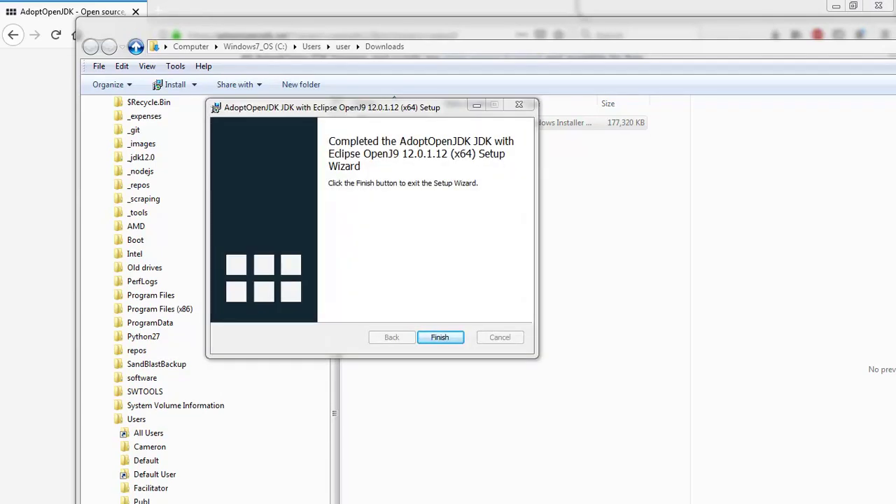
pyautogui.click(441, 339)
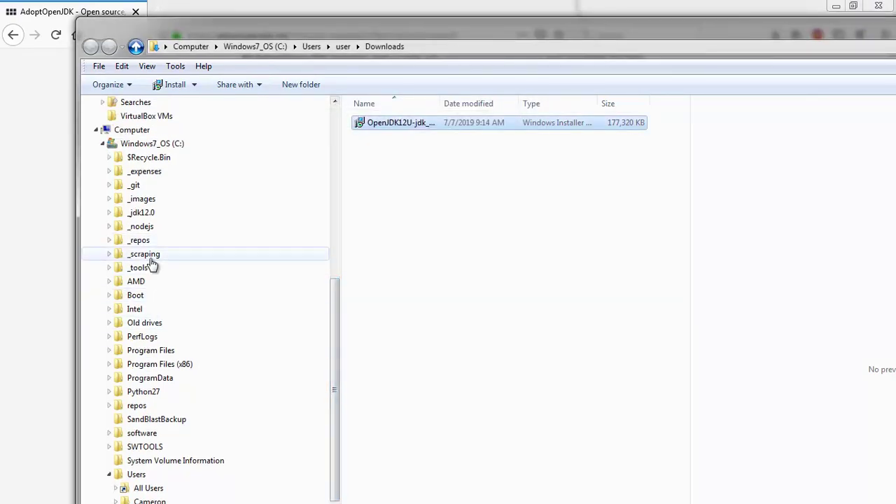
# Step: Browse into C:\_jdk12.0\bin in Explorer to view the installed JDK files
pyautogui.click(156, 217)
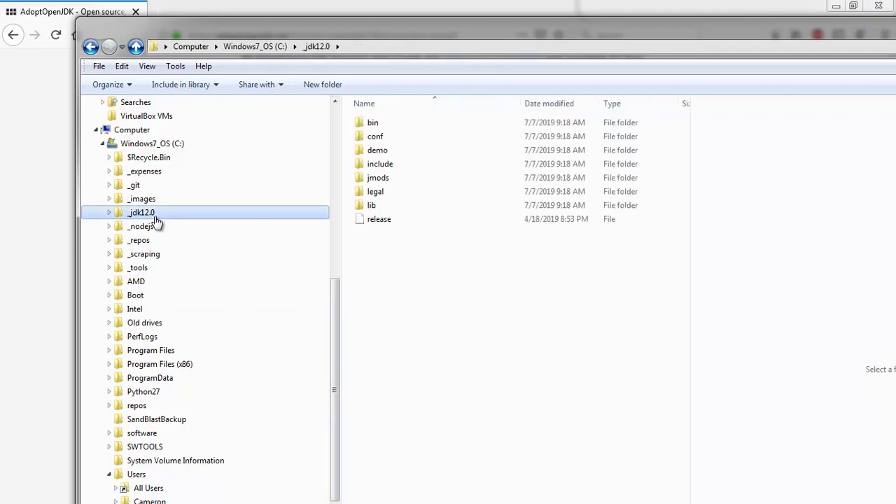
pyautogui.doubleClick(374, 122)
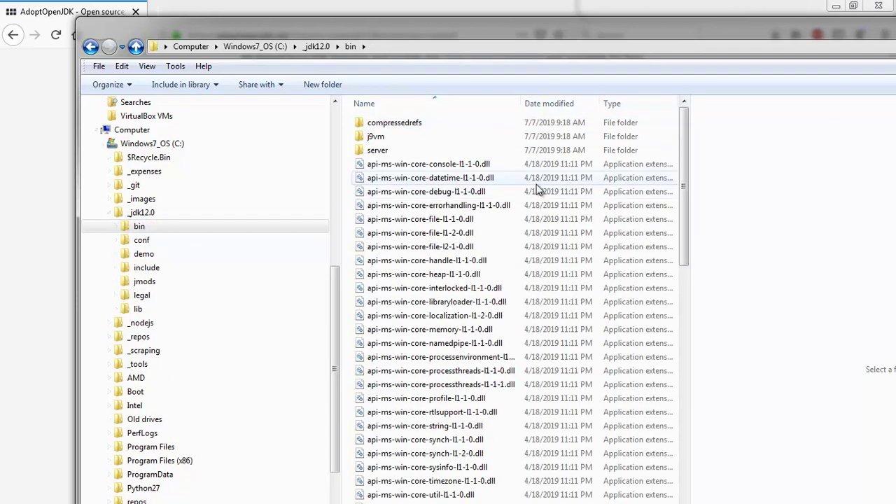
pyautogui.rightClick(489, 133)
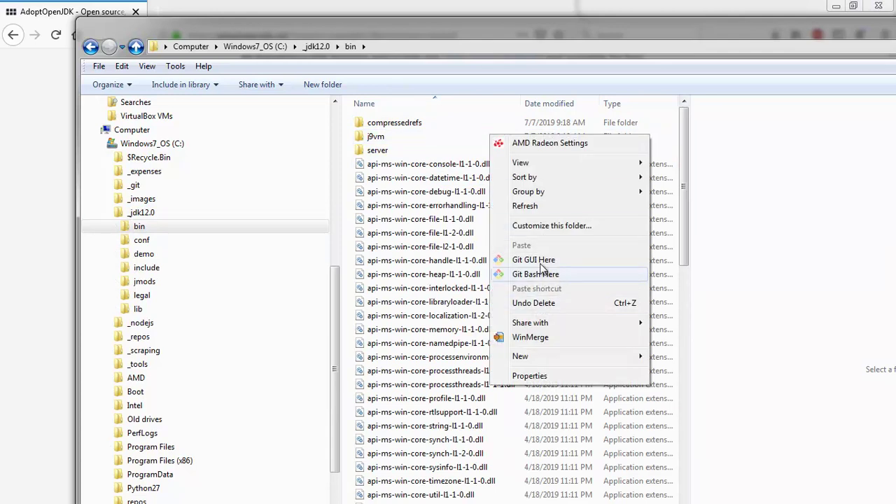
pyautogui.press('Escape')
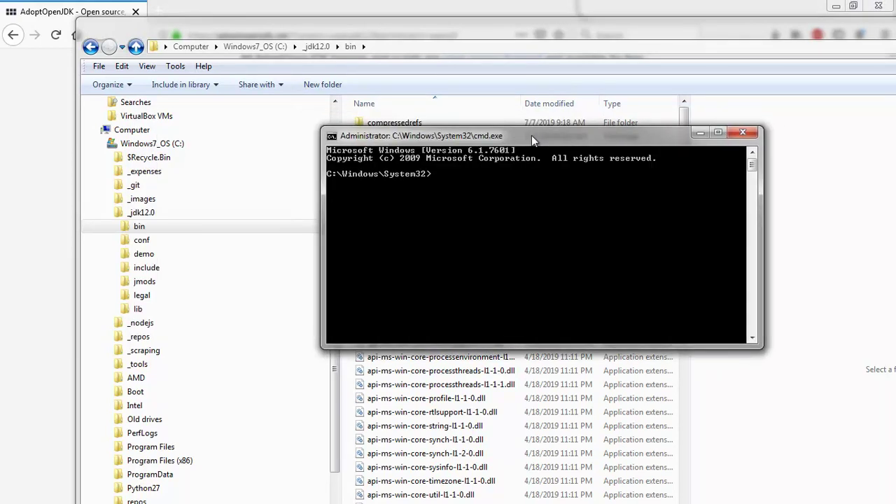
# Step: In Command Prompt, go up to C:\ with cd.. and enter C:\_jdk12.0 using cd _jdk*
pyautogui.moveTo(532, 135); pyautogui.dragTo(468, 122)
pyautogui.write('cd..')
pyautogui.press('Return')
pyautogui.write('cd..')
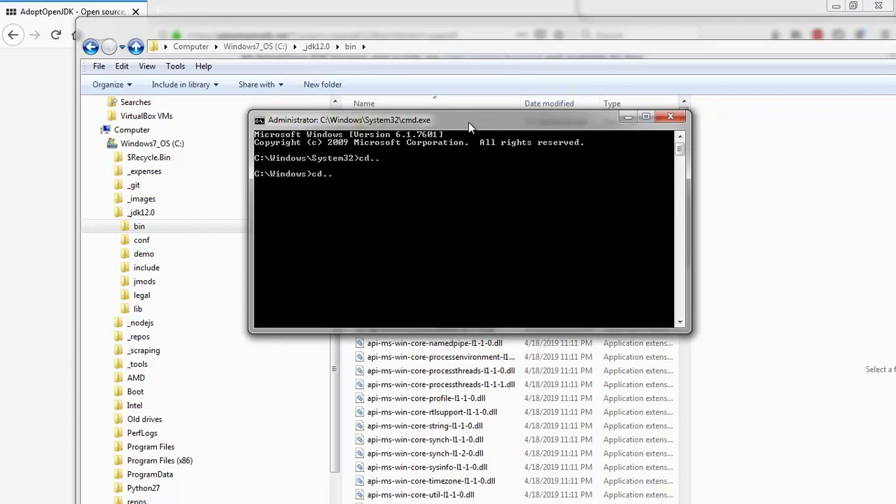
pyautogui.write(' cd')
pyautogui.press('BackSpace')
pyautogui.press('BackSpace')
pyautogui.press('BackSpace')
pyautogui.press('Return')
pyautogui.write('cd _jdk*')
pyautogui.press('Return')
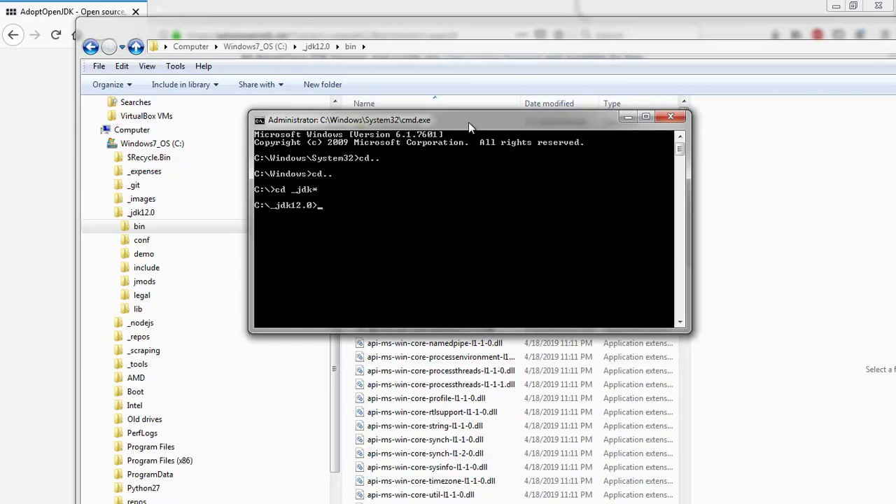
# Step: From the bin folder run java -version, confirming openjdk 12.0.1 with Eclipse OpenJ9 VM
pyautogui.write('cd bin')
pyautogui.press('Return')
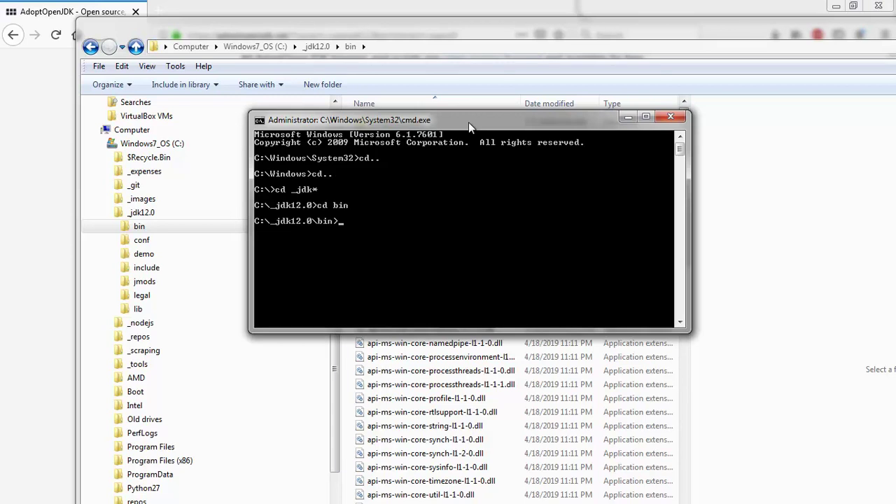
pyautogui.write('java -version')
pyautogui.press('Return')
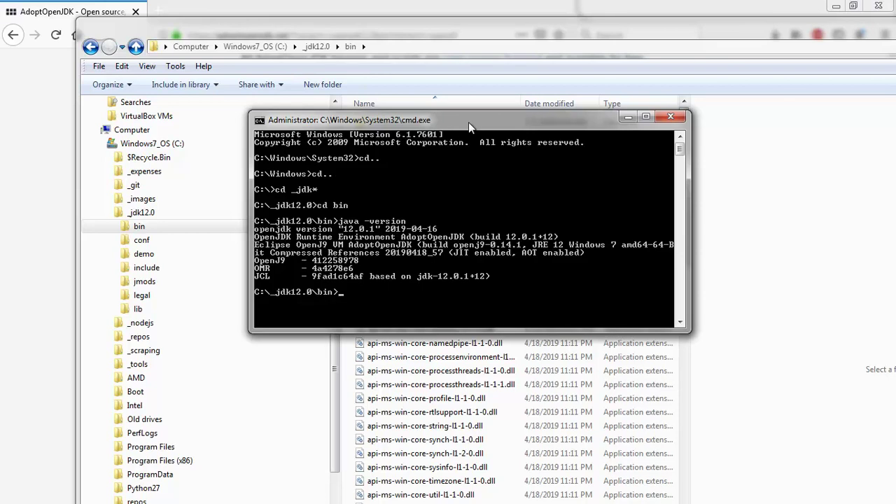
# Step: Go back up to C:\_jdk12.0 and run java -version again, still reporting 12.0.1
pyautogui.write('cd..')
pyautogui.press('Return')
pyautogui.write('java -version')
pyautogui.press('Return')
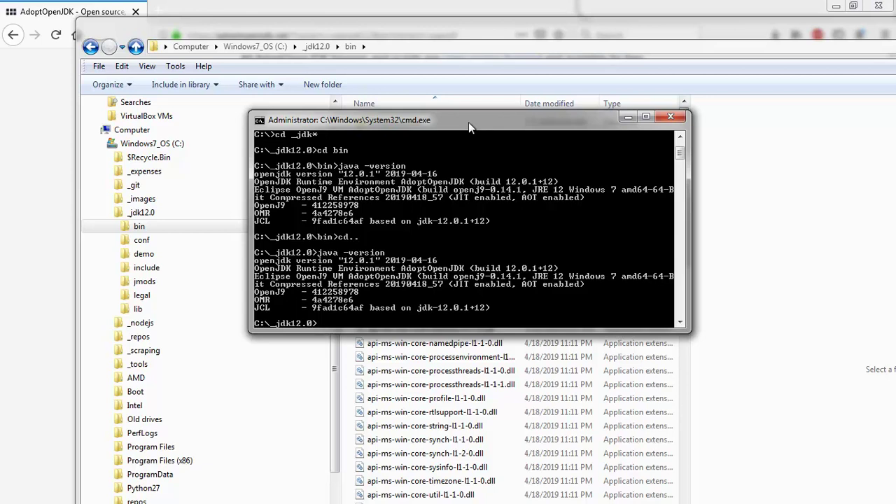
# Step: Print %path% and enlarge the window to confirm C:\_jdk12.0\bin is listed first
pyautogui.write('echo %path%')
pyautogui.press('Return')
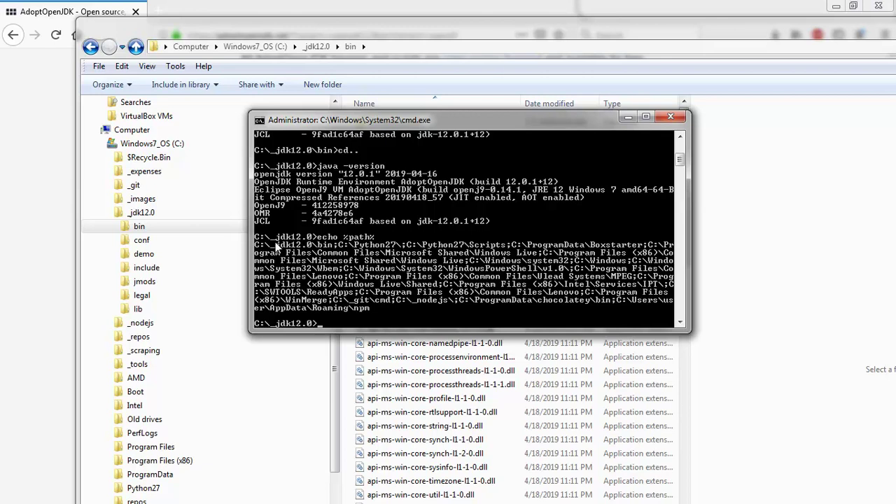
pyautogui.moveTo(249, 241); pyautogui.dragTo(271, 240)
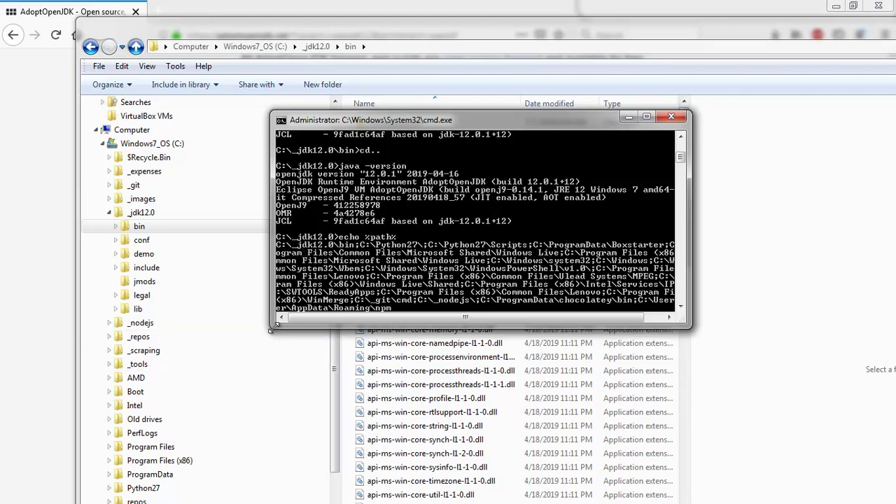
pyautogui.moveTo(271, 328); pyautogui.dragTo(250, 371)
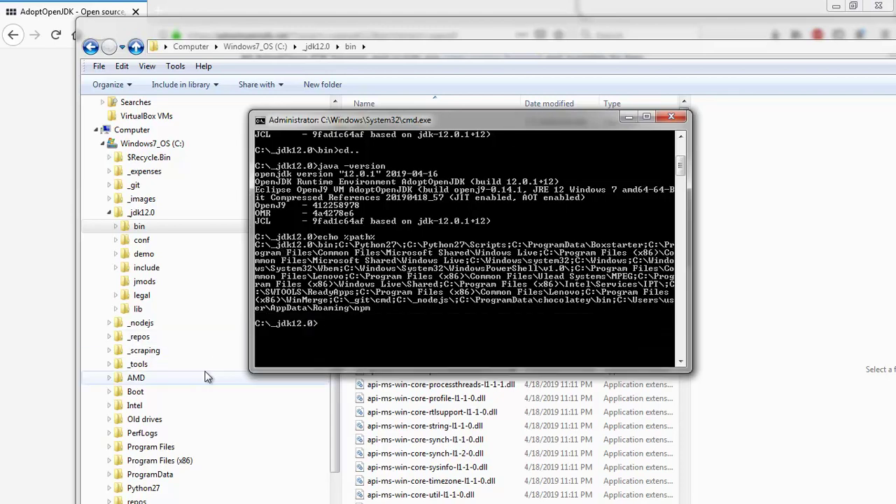